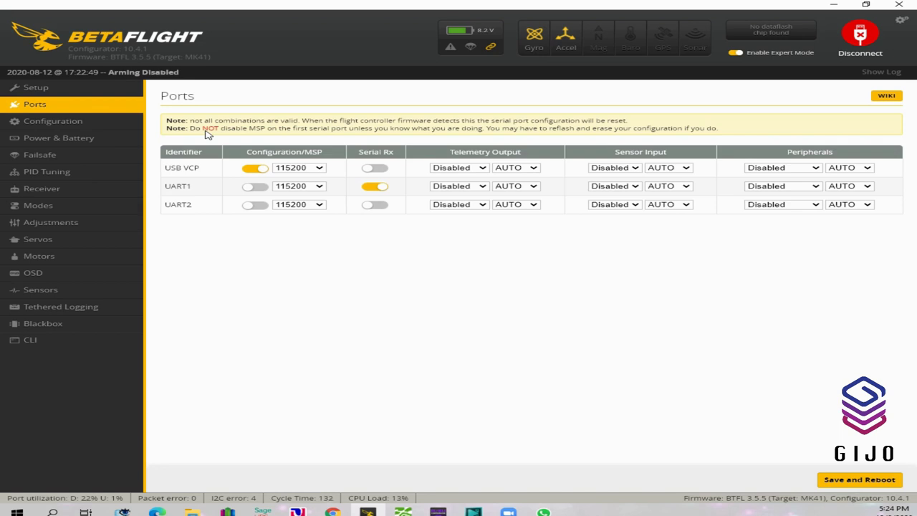
Disable Serial Rx on UART1, enable it on UART2, and save the port configuration with a reboot.
left_click(375, 186)
left_click(375, 205)
left_click(864, 479)
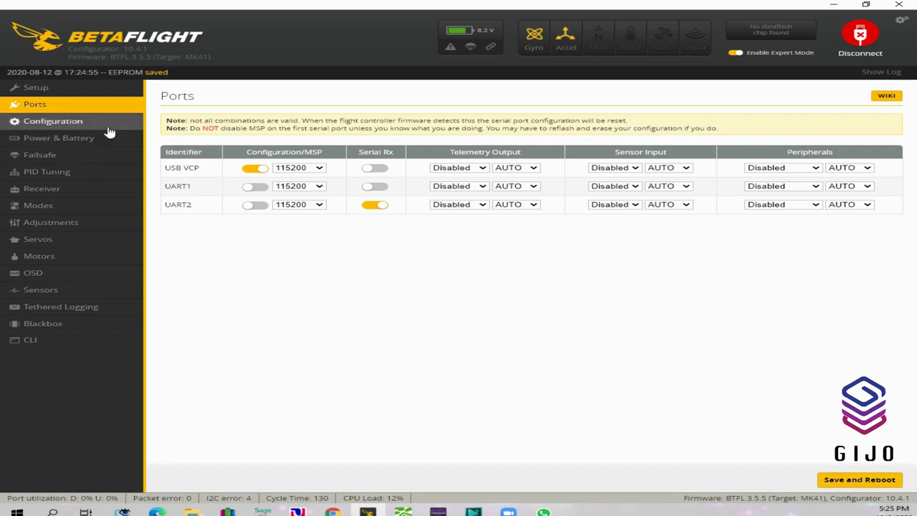
Reconnect to the flight controller after the reboot and open the Receiver settings to check the channel readings.
left_click(69, 192)
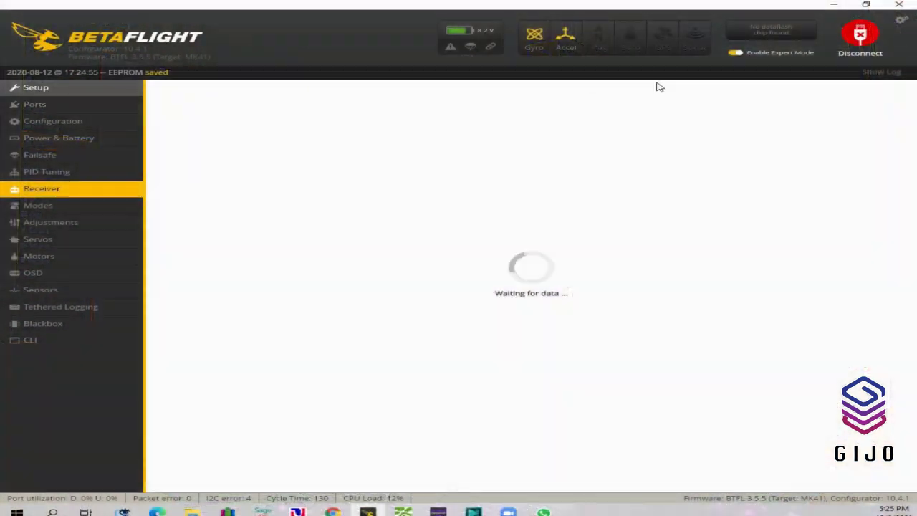
left_click(859, 41)
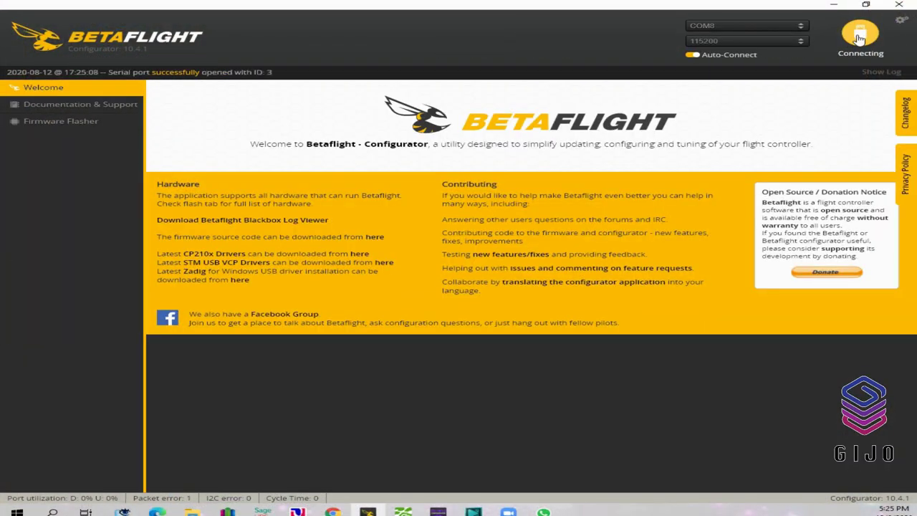
left_click(860, 40)
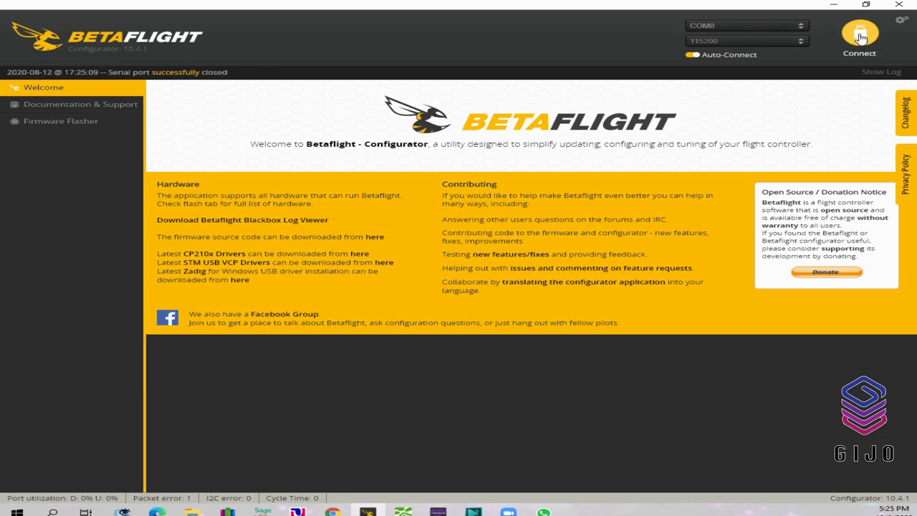
left_click(864, 35)
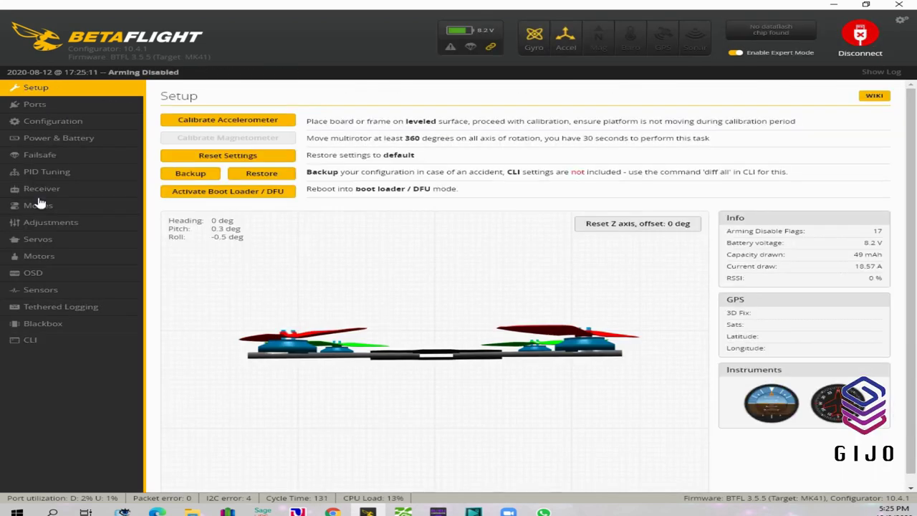
left_click(43, 191)
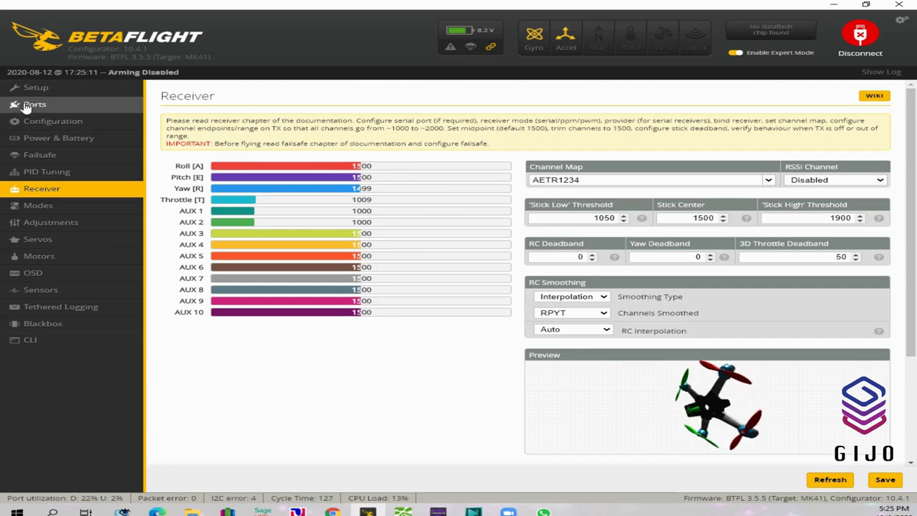
Review the flight controller's current setup, configuration, power and battery, failsafe, PID tuning, receiver and modes settings.
left_click(45, 88)
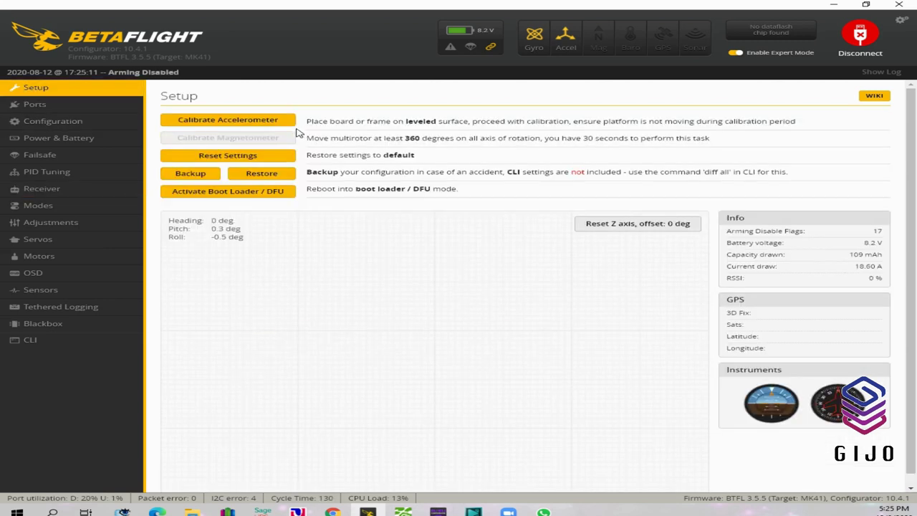
left_click(79, 106)
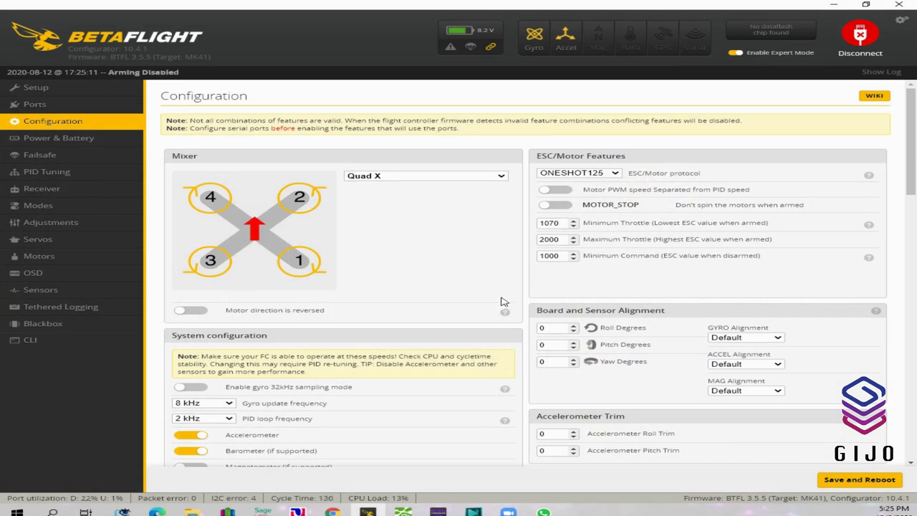
scroll(504, 302, "down", 4)
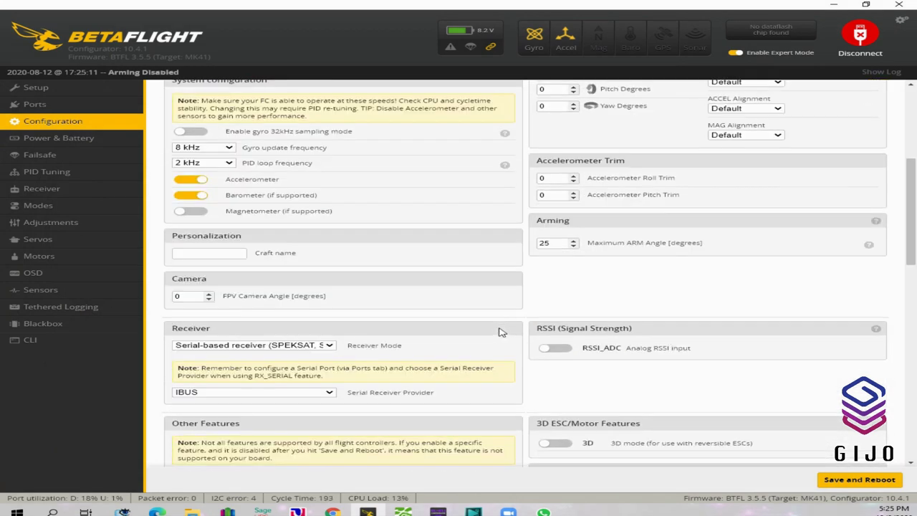
scroll(502, 332, "down", 3)
scroll(501, 331, "down", 6)
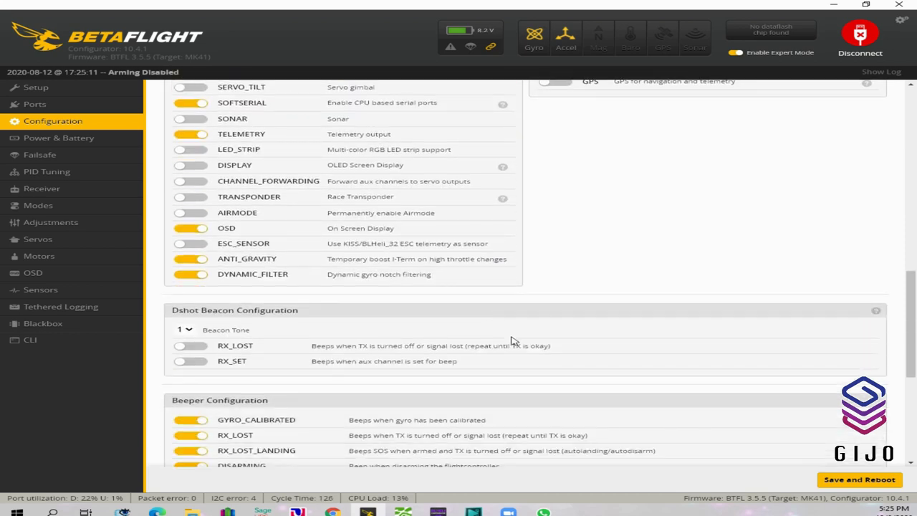
left_click(102, 143)
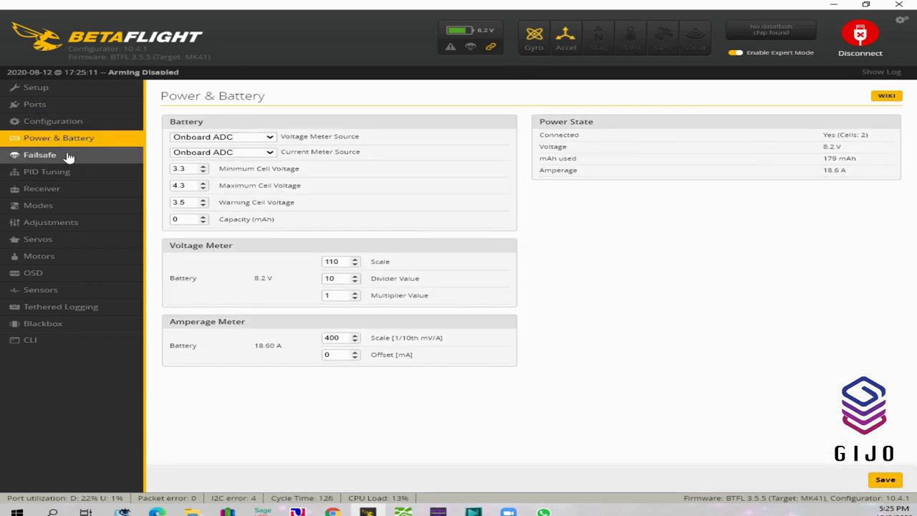
left_click(68, 155)
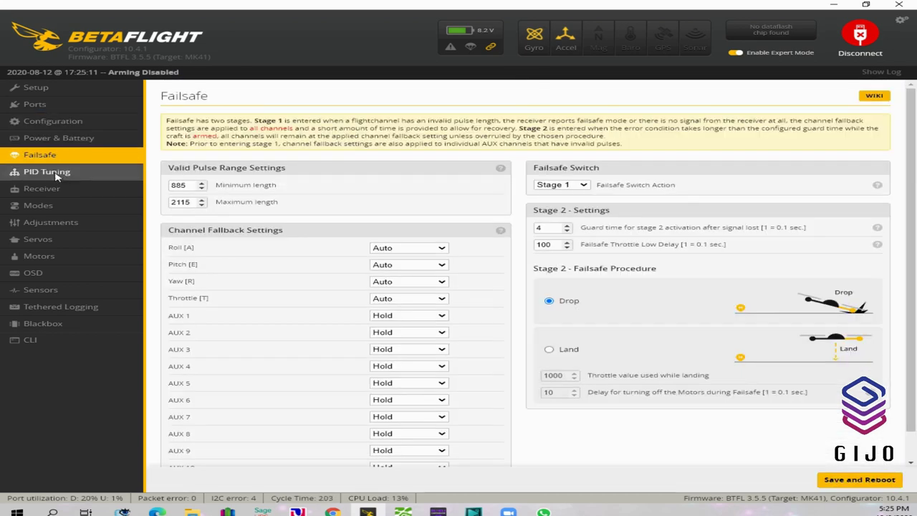
left_click(56, 175)
left_click(57, 192)
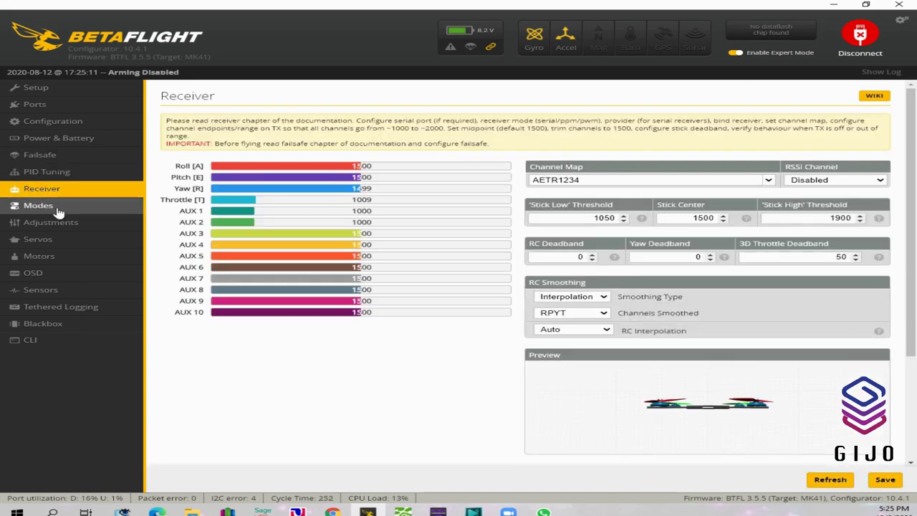
left_click(60, 210)
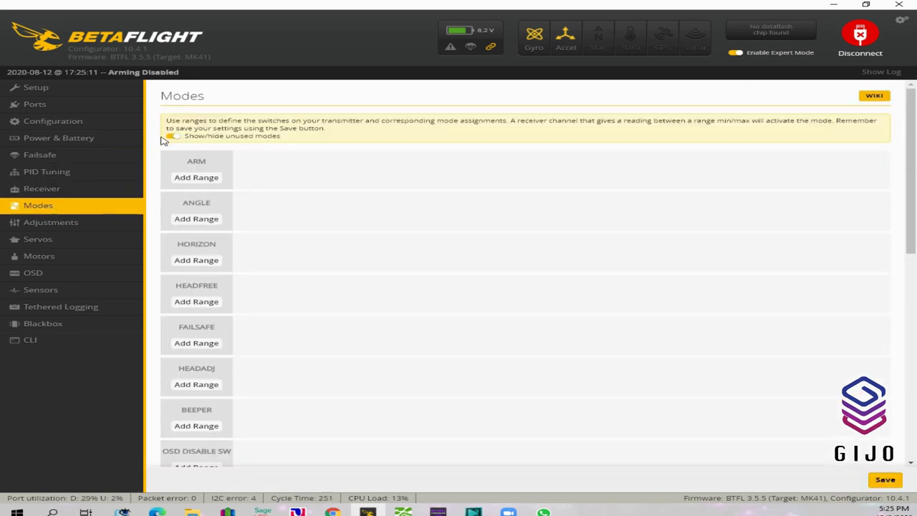
Calibrate the accelerometer and check the Serial Rx assignment of the ports.
left_click(48, 88)
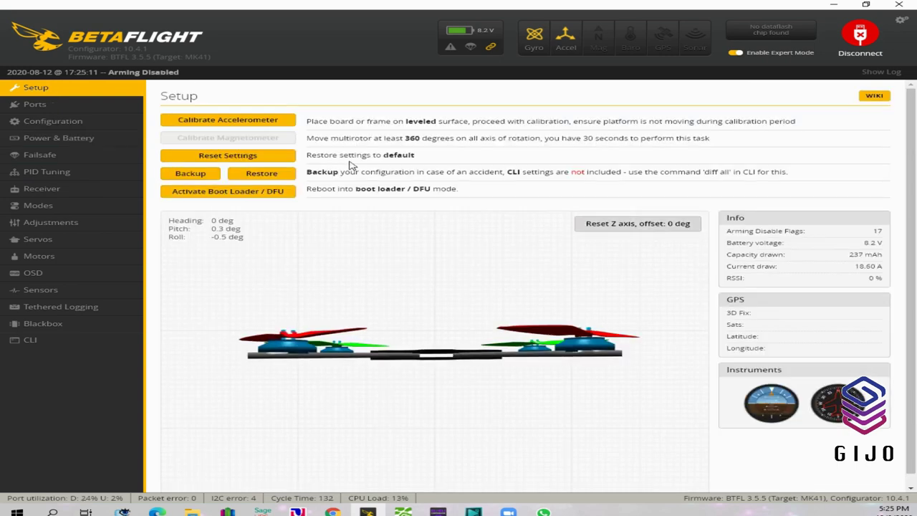
left_click(212, 121)
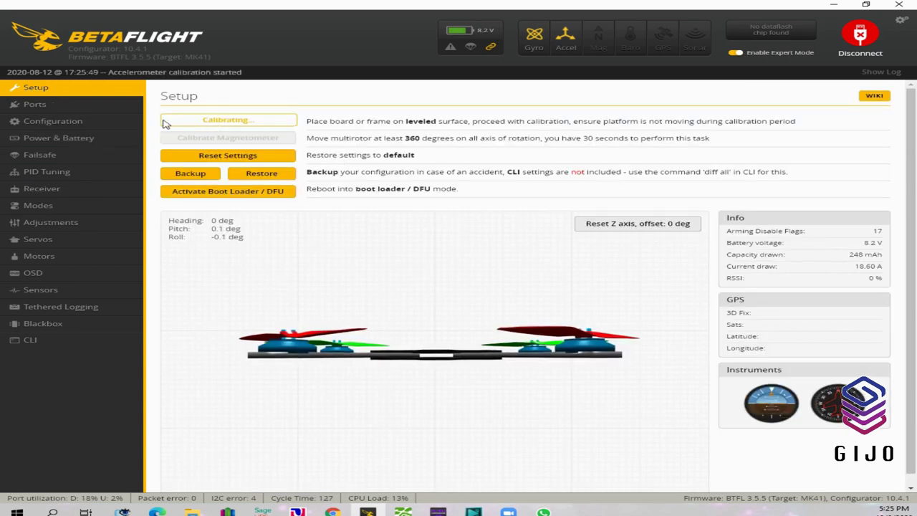
left_click(53, 107)
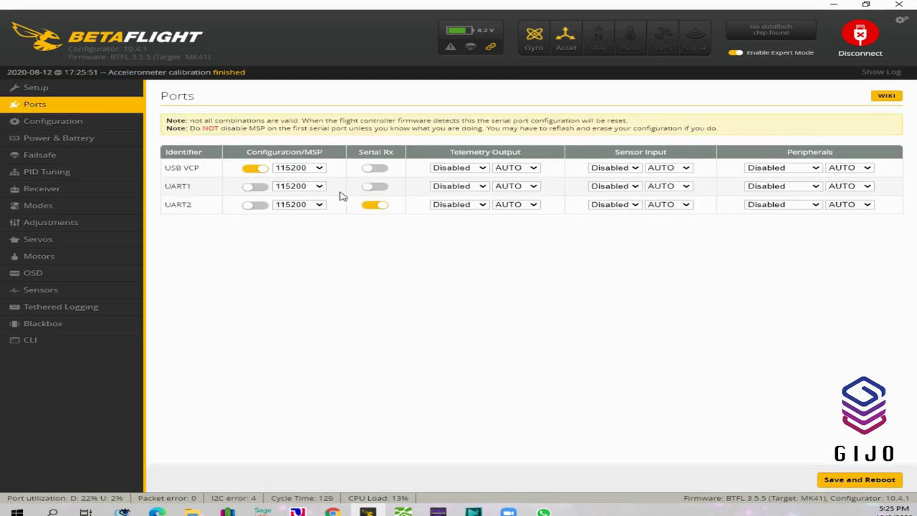
Set the ESC/Motor protocol to DSHOT600 and save the configuration with a reboot.
left_click(56, 123)
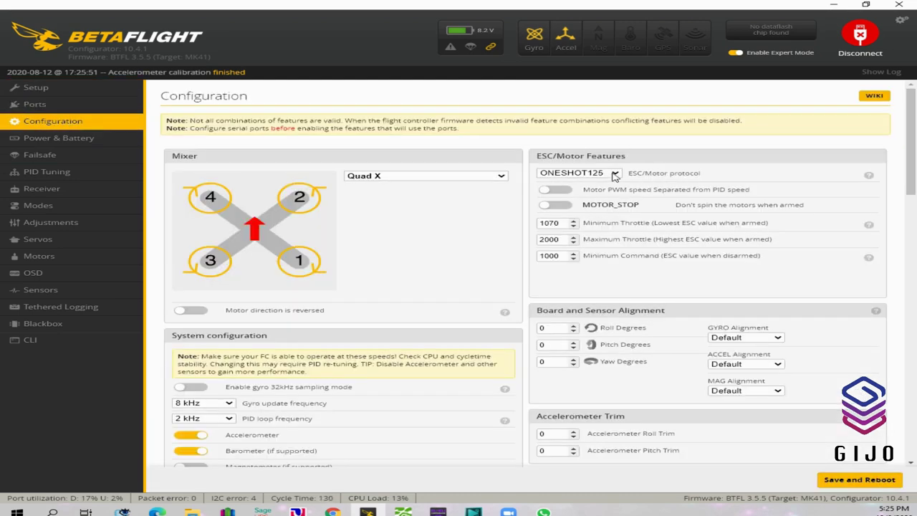
left_click(614, 175)
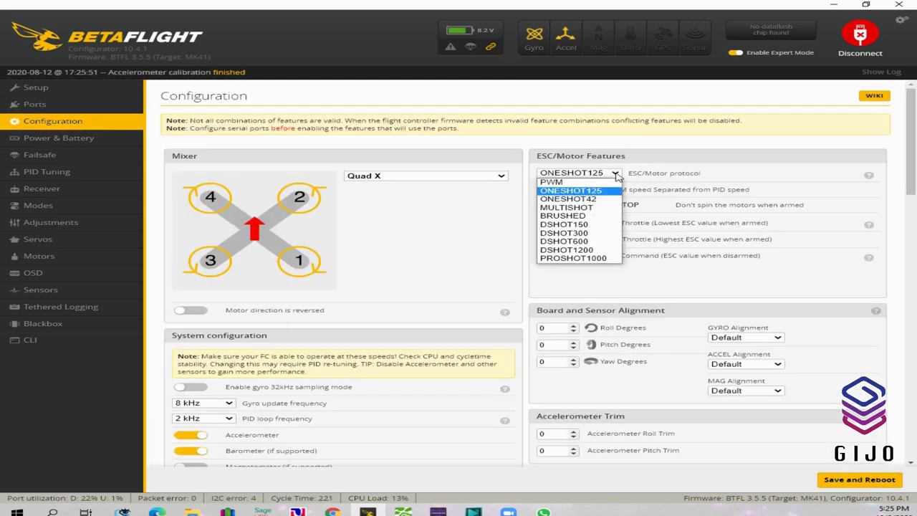
left_click(592, 243)
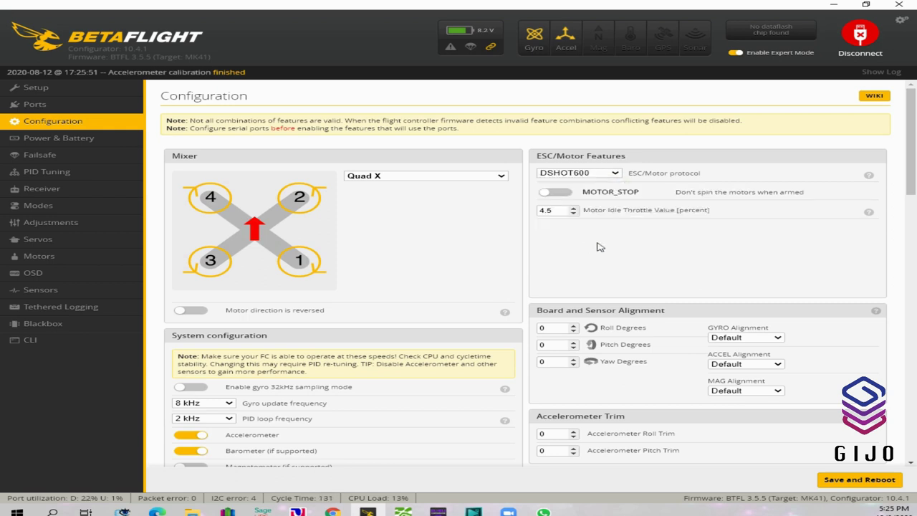
left_click(835, 480)
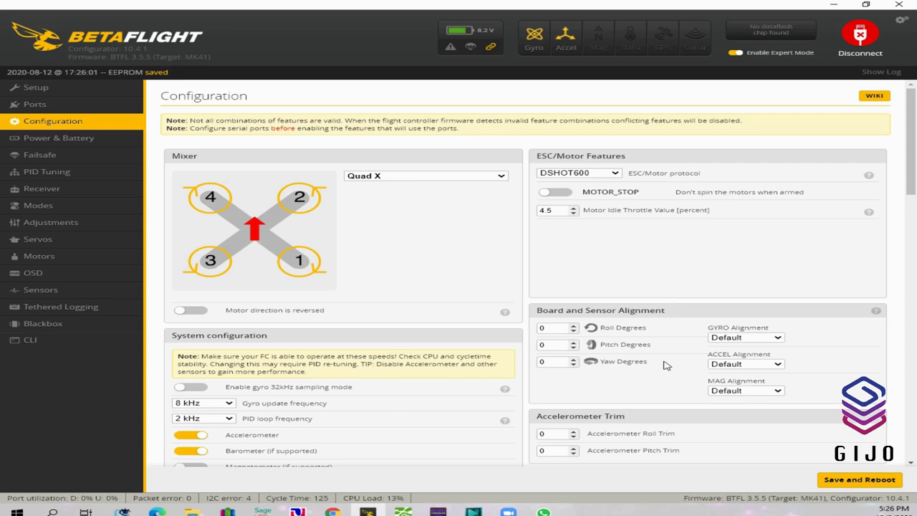
Examine the board alignment, arming angle, receiver mode and provider, other features and beeper settings in the configuration.
scroll(487, 187, "down", 1)
scroll(537, 211, "up", 1)
scroll(395, 269, "down", 3)
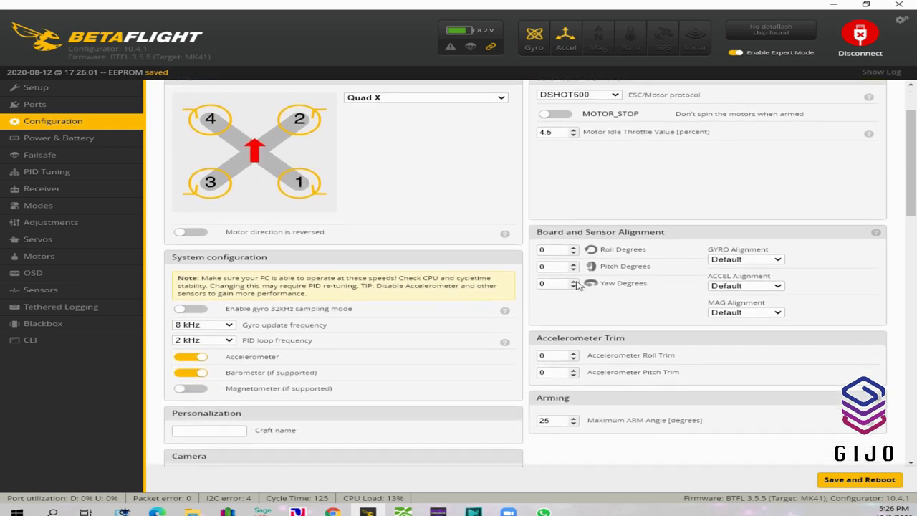
scroll(297, 262, "down", 3)
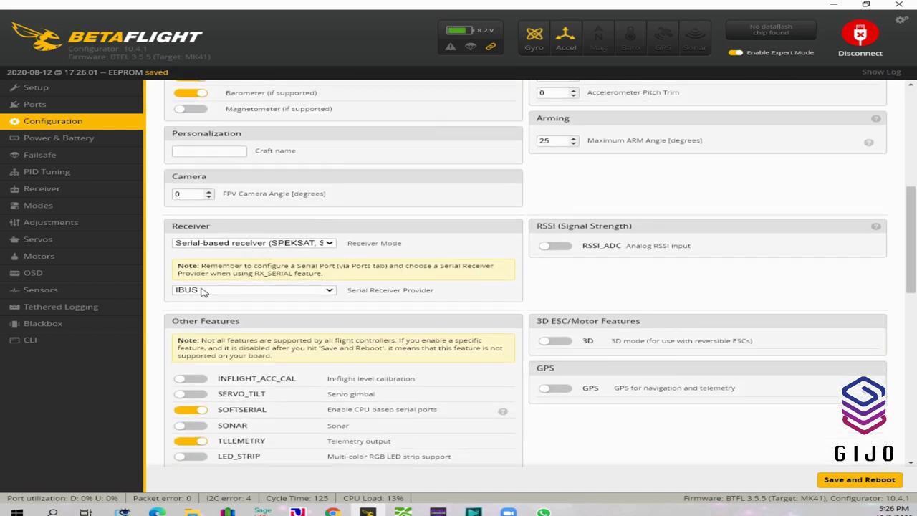
scroll(329, 296, "down", 2)
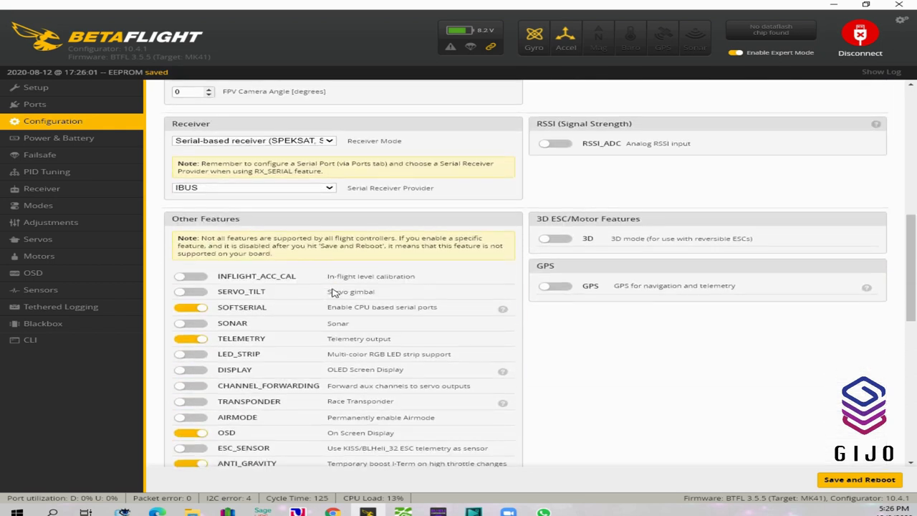
scroll(332, 292, "down", 1)
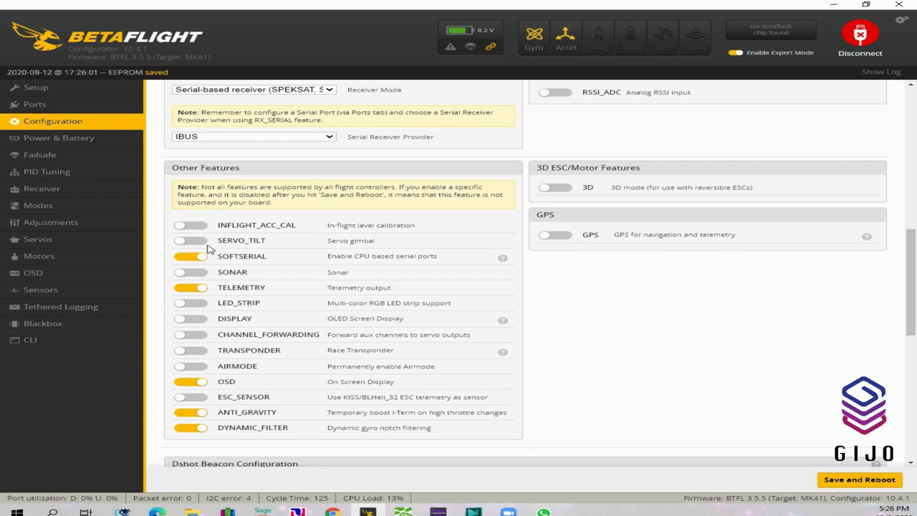
scroll(260, 284, "down", 1)
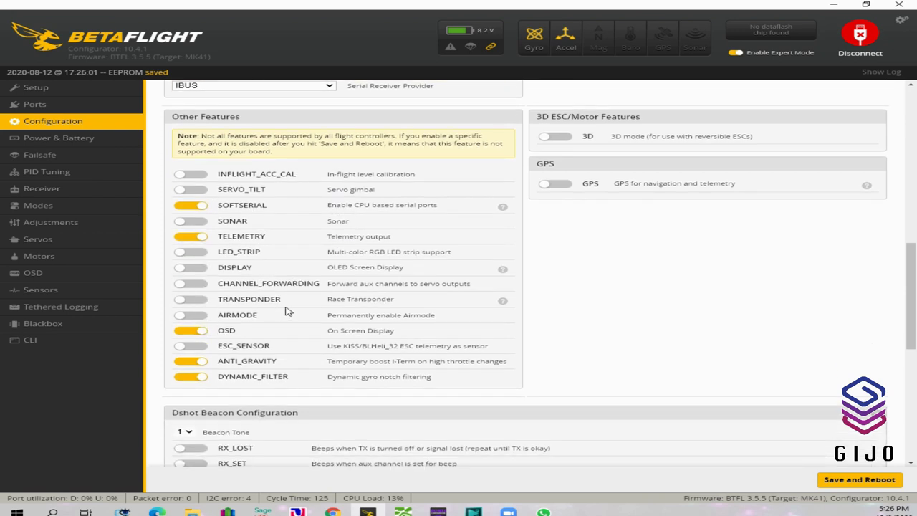
scroll(278, 314, "down", 8)
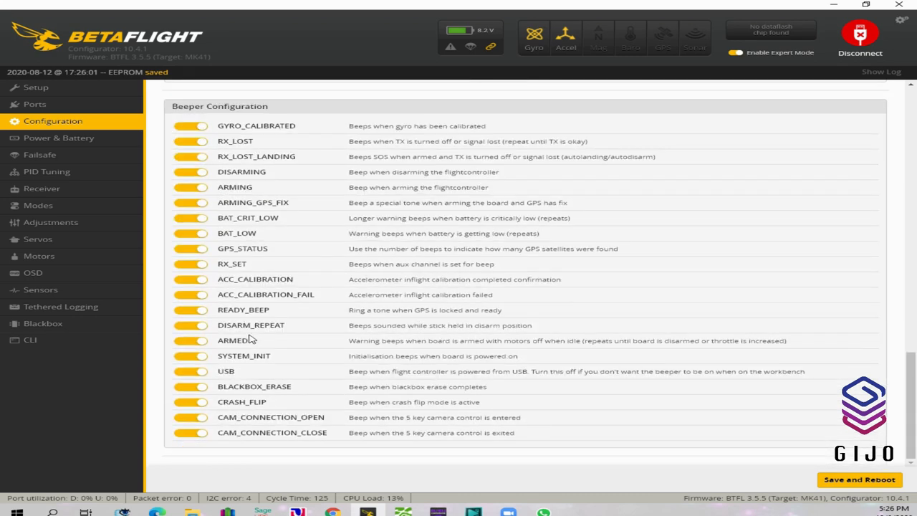
Reconnect to the flight controller and open the Power & Battery settings.
left_click(52, 139)
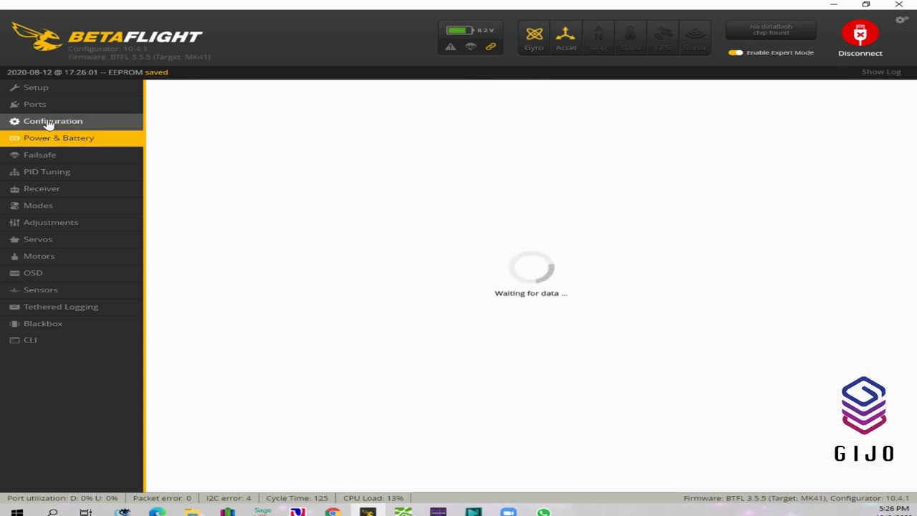
left_click(860, 33)
left_click(864, 36)
left_click(55, 138)
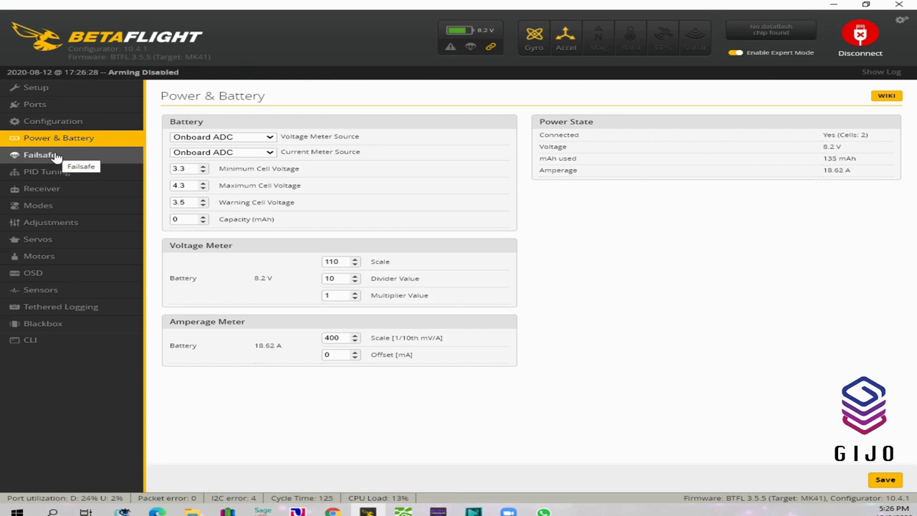
Set the Failsafe Switch Action to Stage 2 and save the failsafe settings with a reboot.
left_click(58, 156)
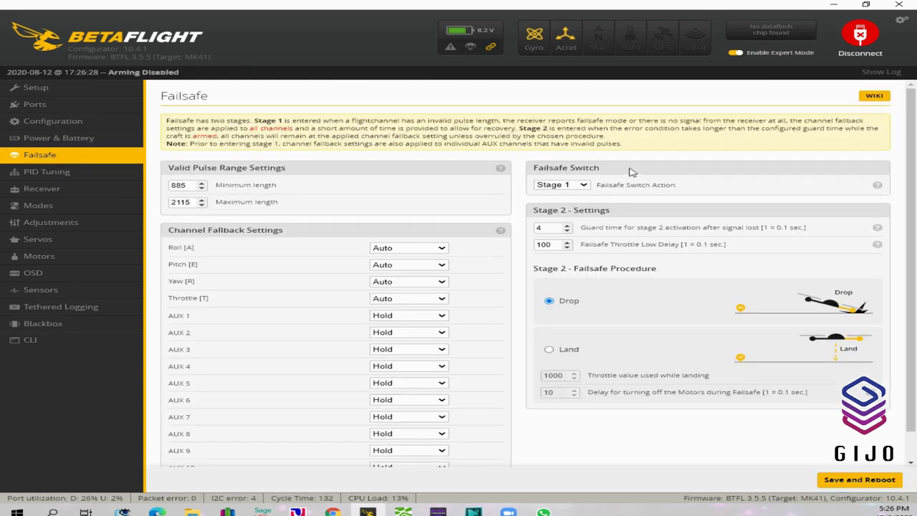
left_click(587, 185)
left_click(552, 212)
left_click(848, 482)
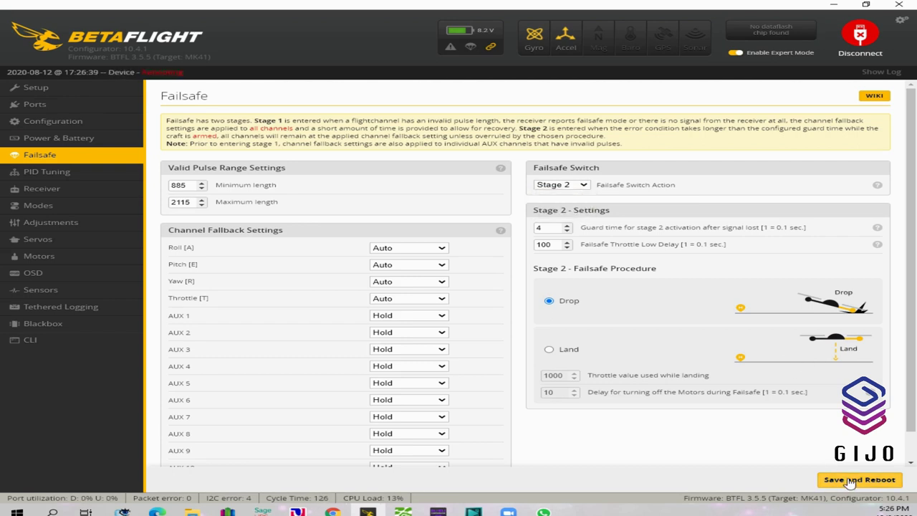
Reconnect to the flight controller and open the PID Tuning settings.
left_click(72, 179)
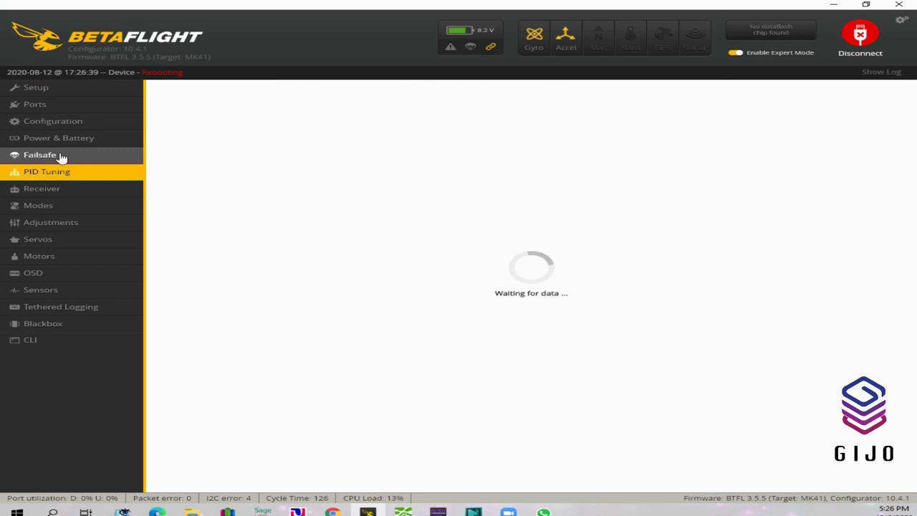
left_click(864, 36)
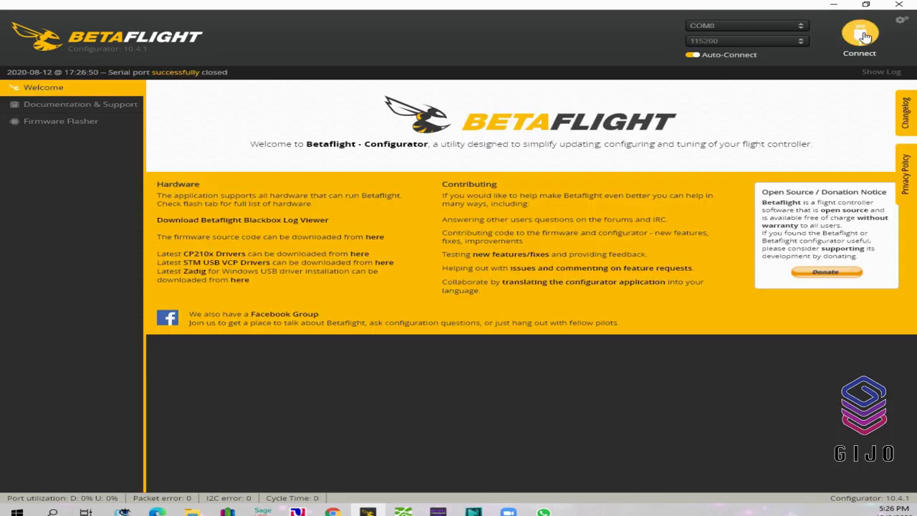
left_click(865, 35)
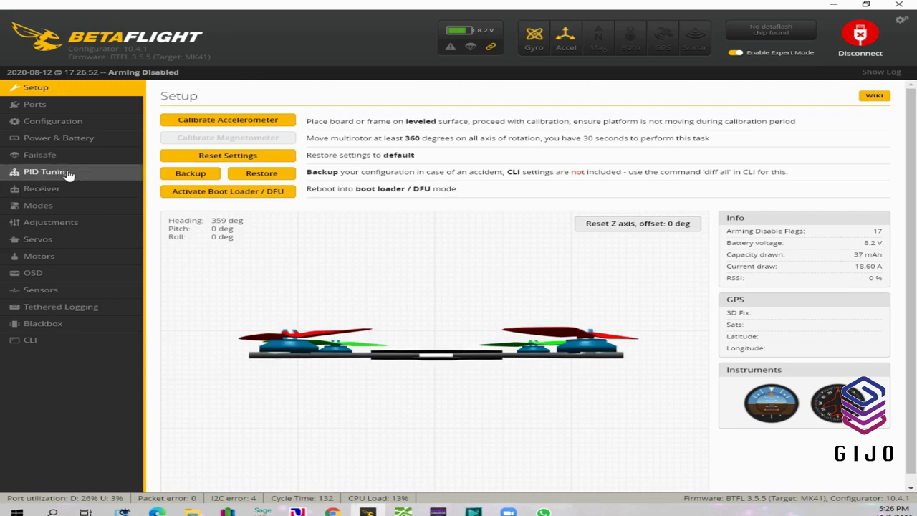
left_click(68, 174)
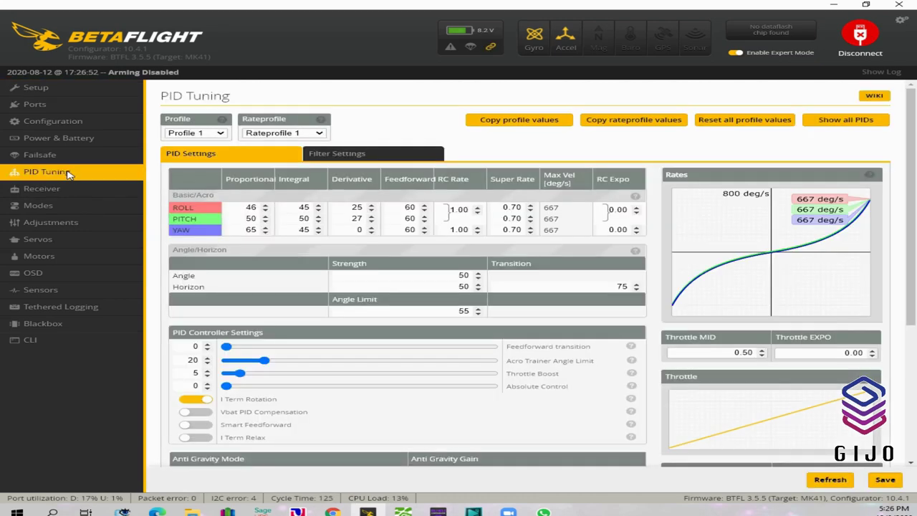
Set both the RC Deadband and the Yaw Deadband to 7 in the receiver settings and save them.
left_click(50, 189)
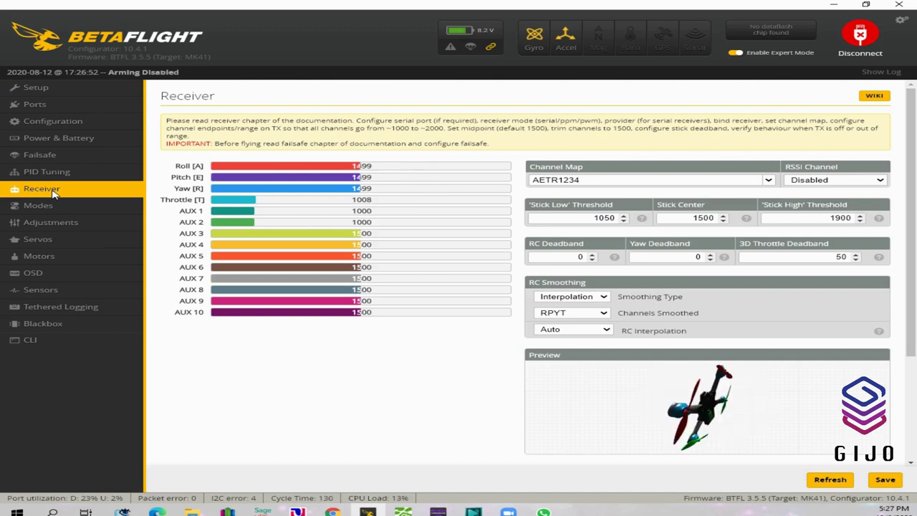
double_click(567, 258)
type("7")
double_click(641, 258)
type("7")
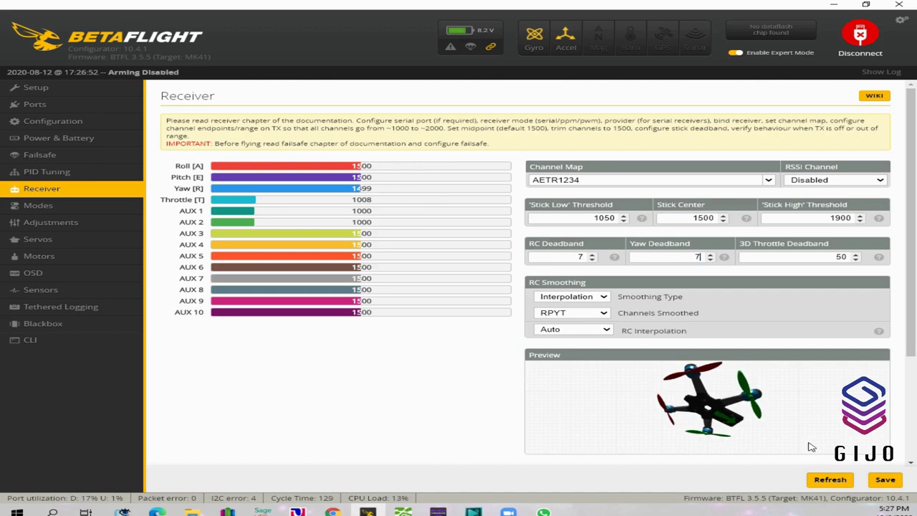
left_click(881, 483)
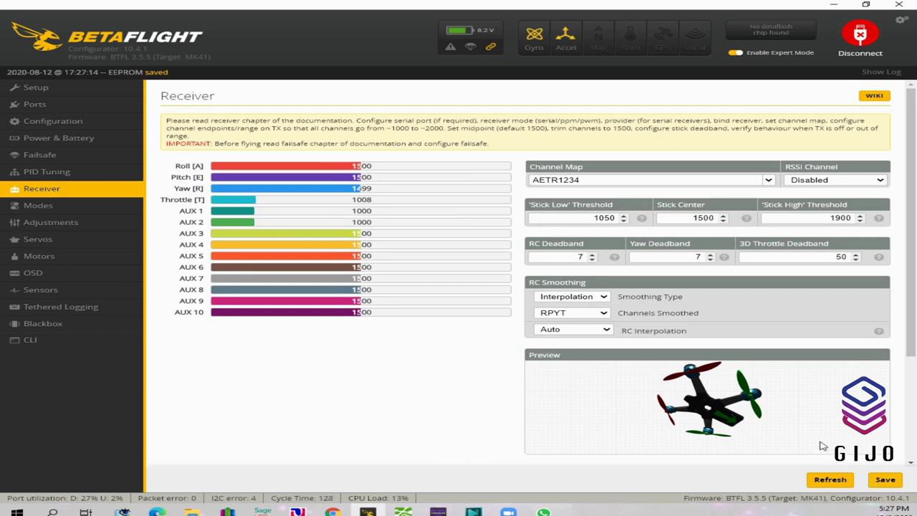
Add an ARM mode range from 1500 to 2100 and assign it to AUX 1.
left_click(77, 210)
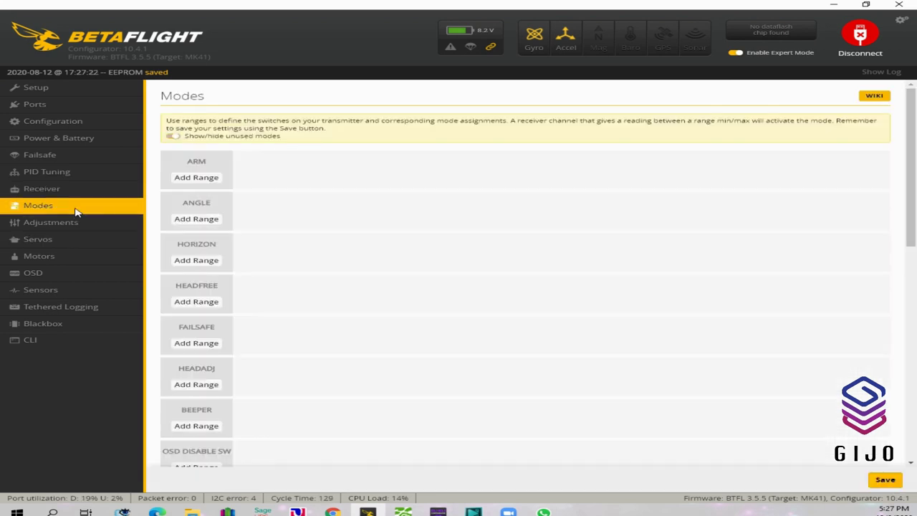
left_click(191, 178)
left_click_drag(673, 167, 839, 165)
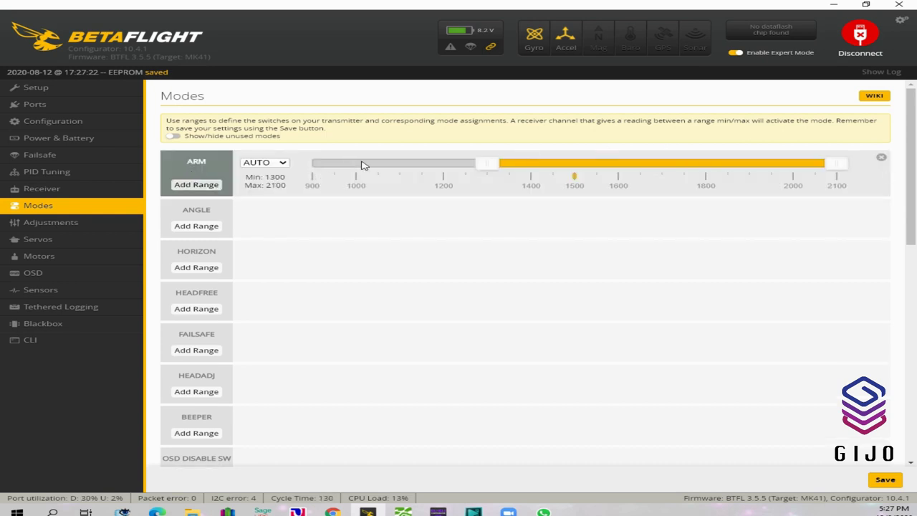
left_click_drag(490, 166, 574, 170)
left_click(253, 163)
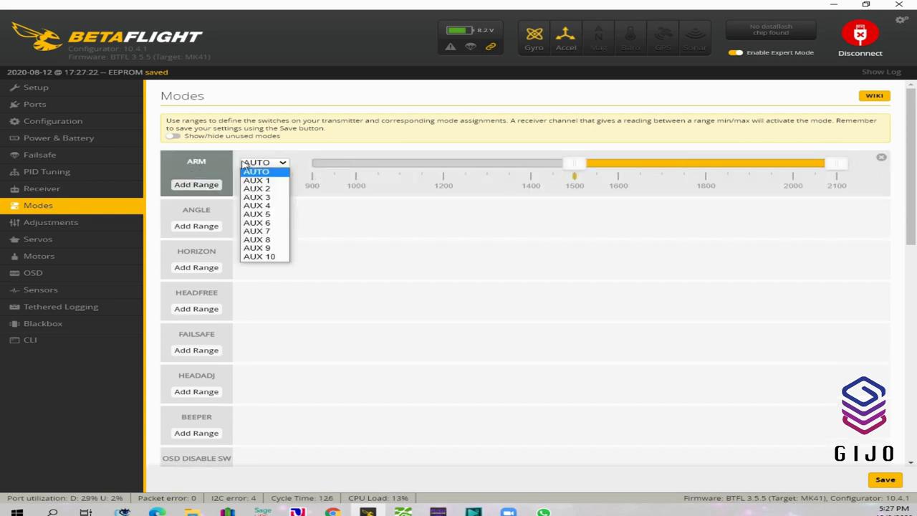
left_click(251, 175)
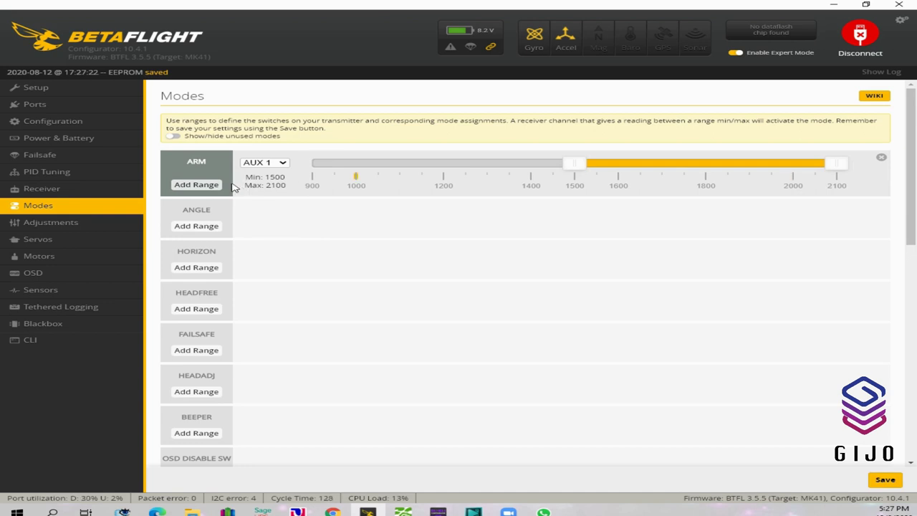
Add an ANGLE mode range from 900 to 1300 and assign it to AUX 2.
left_click(194, 226)
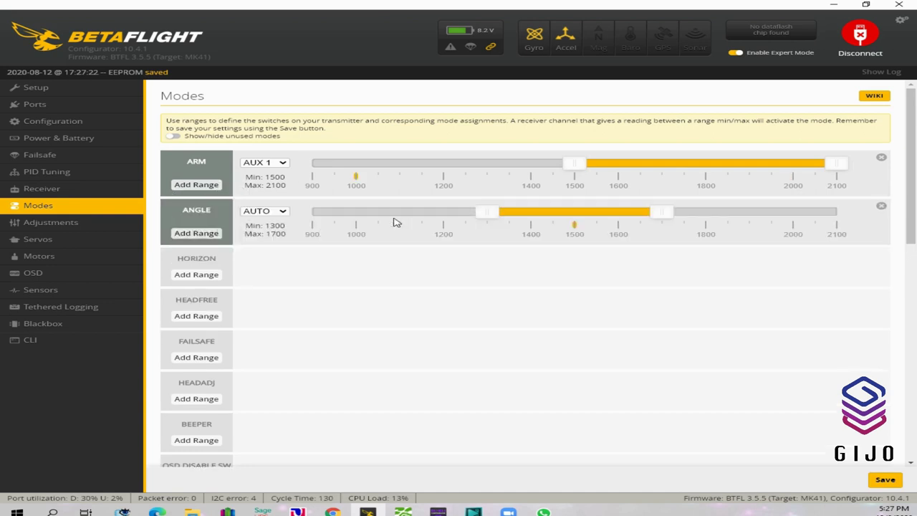
left_click_drag(490, 212, 414, 211)
left_click_drag(681, 214, 496, 216)
left_click(268, 214)
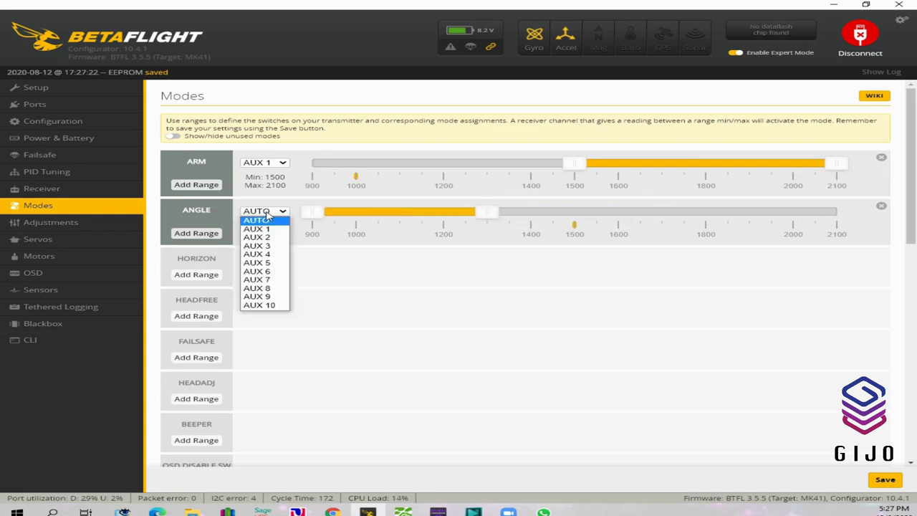
left_click(271, 239)
Add a HORIZON mode range from 1300 to 1700 and assign it to AUX 2.
left_click(209, 276)
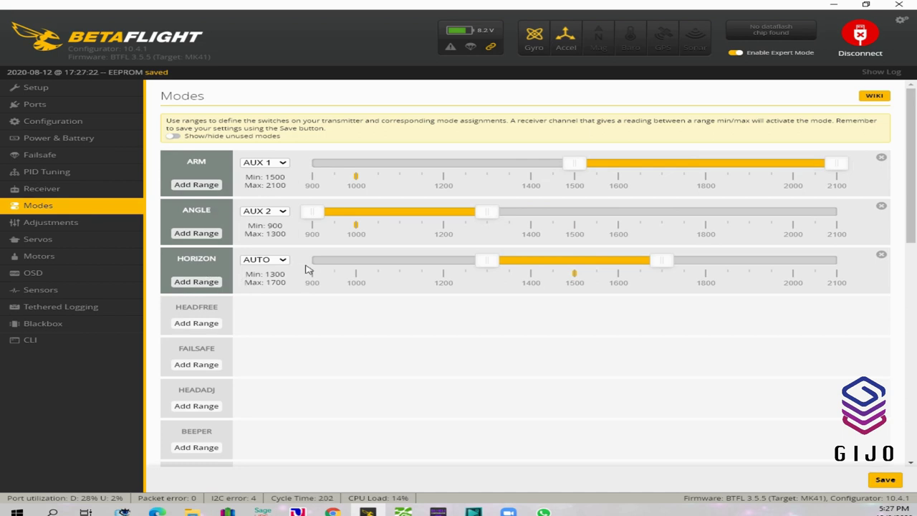
left_click(264, 260)
left_click(265, 279)
Add an AIR MODE range from 1300 to 2100 on AUX 2, save the modes and hide the unused ones.
scroll(203, 401, "down", 5)
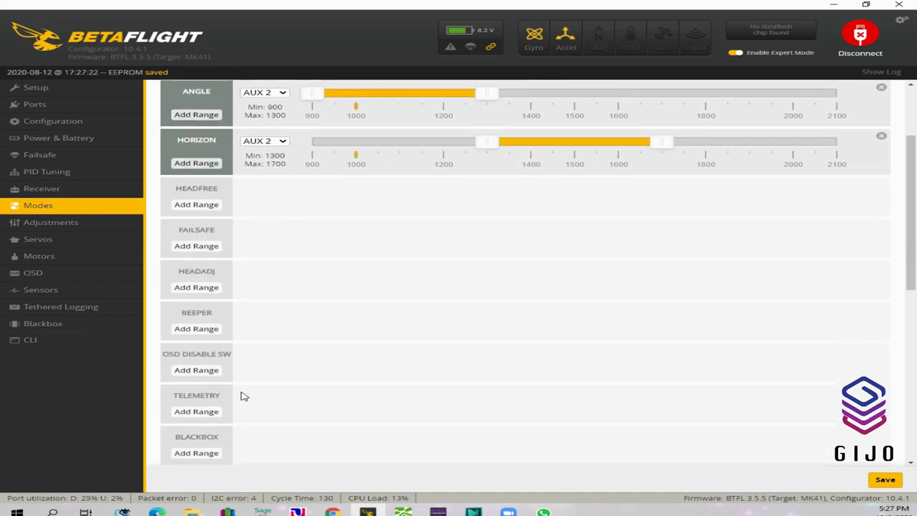
left_click(188, 409)
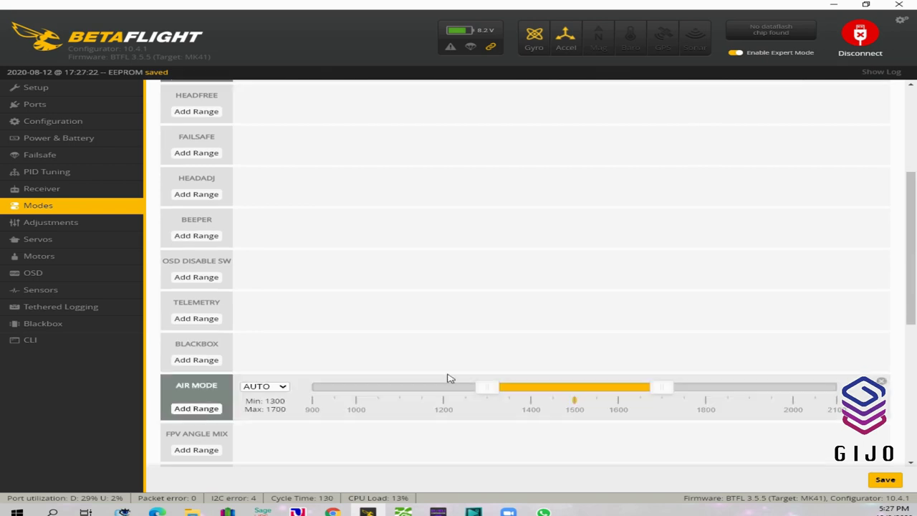
left_click_drag(663, 387, 831, 387)
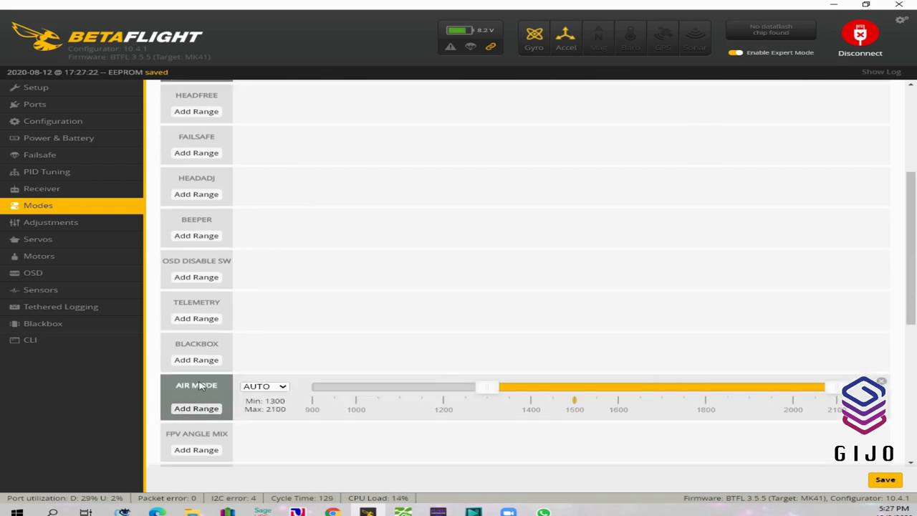
left_click(280, 389)
left_click(258, 412)
left_click(886, 480)
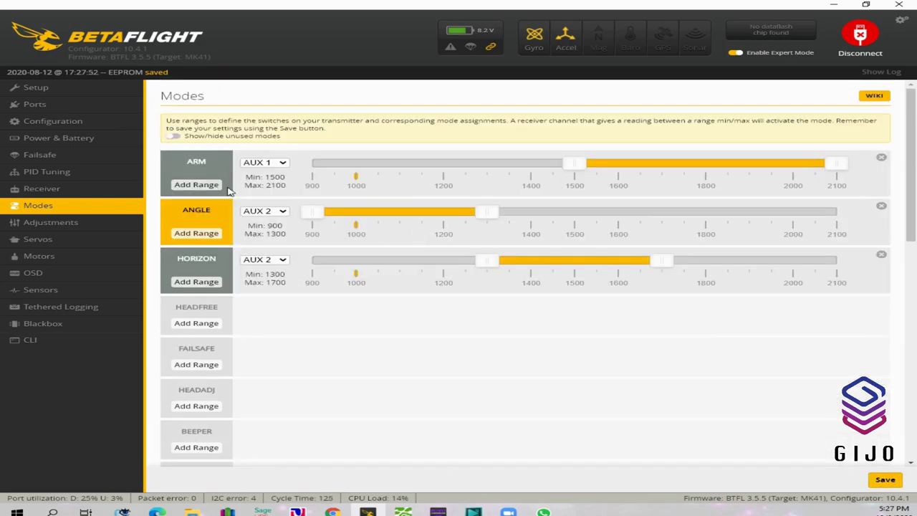
left_click(173, 137)
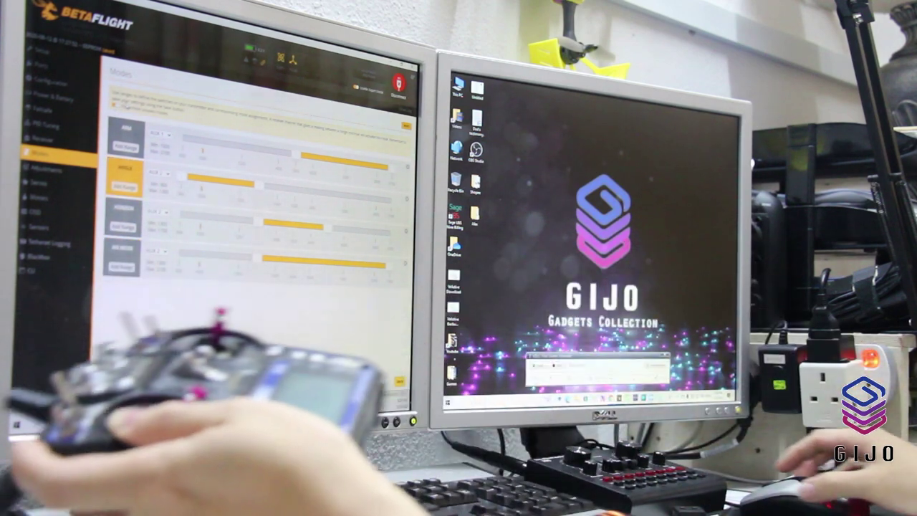
Look through the Adjustments and Servos settings and open the Motors settings.
left_click(65, 175)
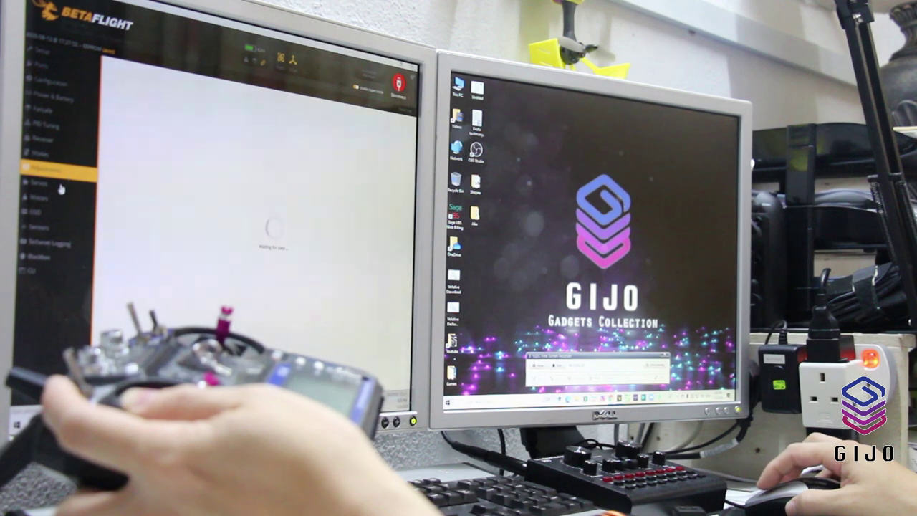
left_click(57, 187)
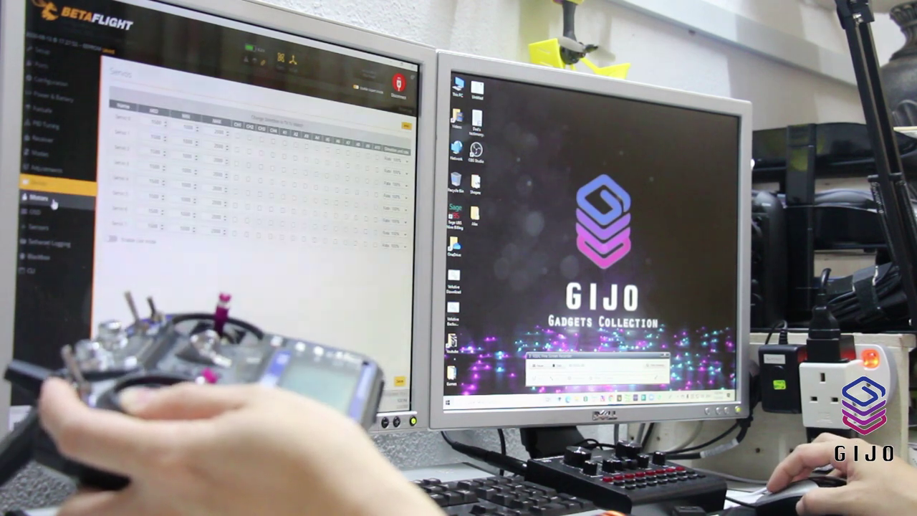
left_click(54, 203)
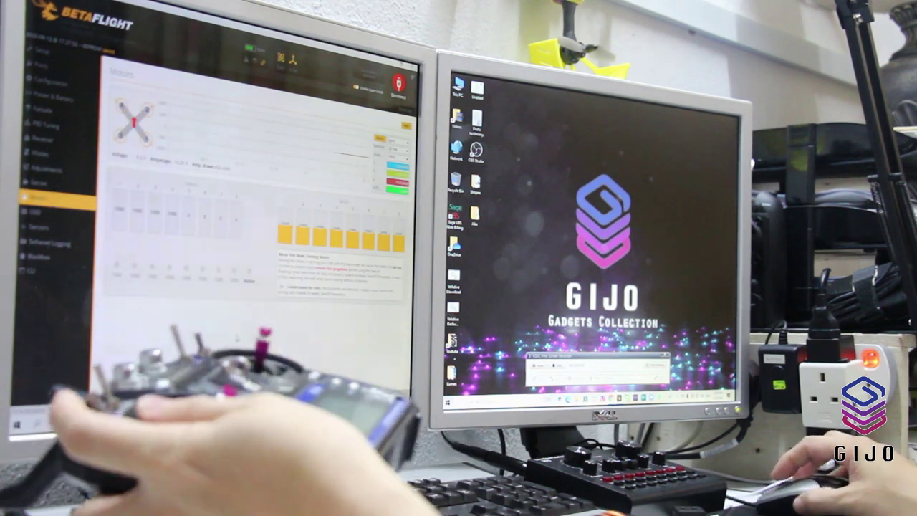